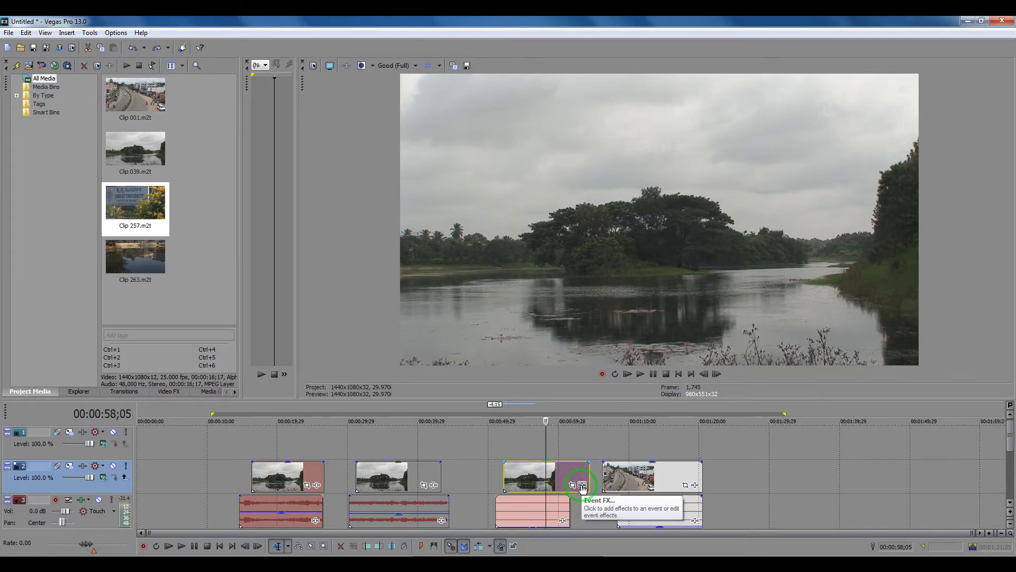
Add the Sony Color Corrector to the Clip 039 event, widen its effect window and enlarge the video preview.
{"action": "left_click", "coordinate": [582, 486]}
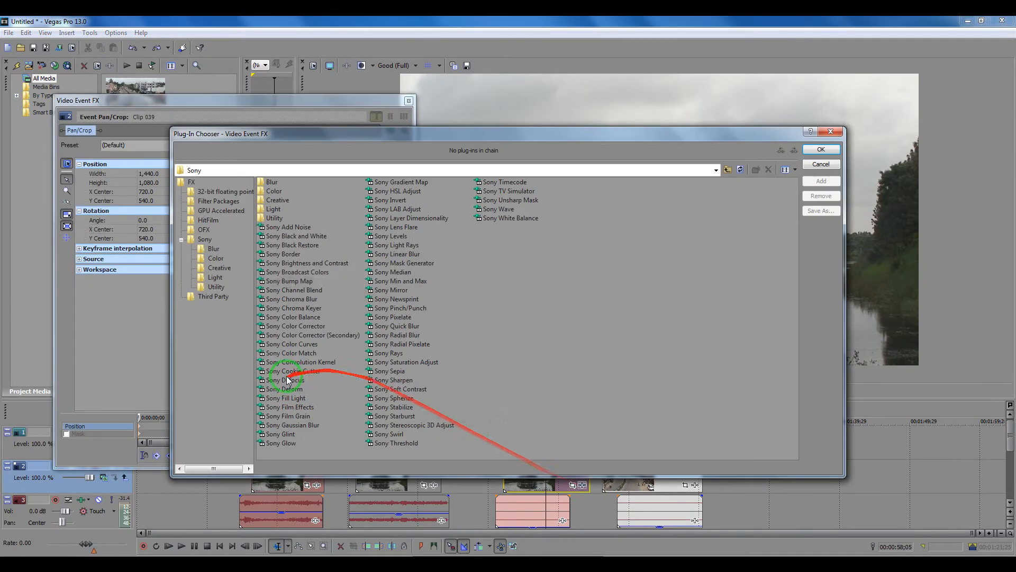
{"action": "left_click", "coordinate": [283, 328]}
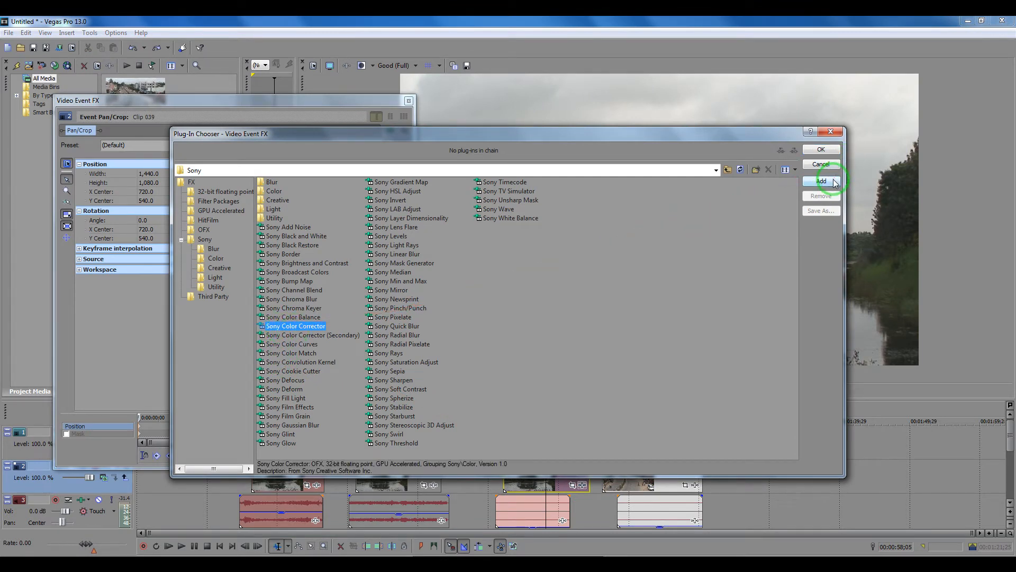
{"action": "left_click", "coordinate": [827, 155]}
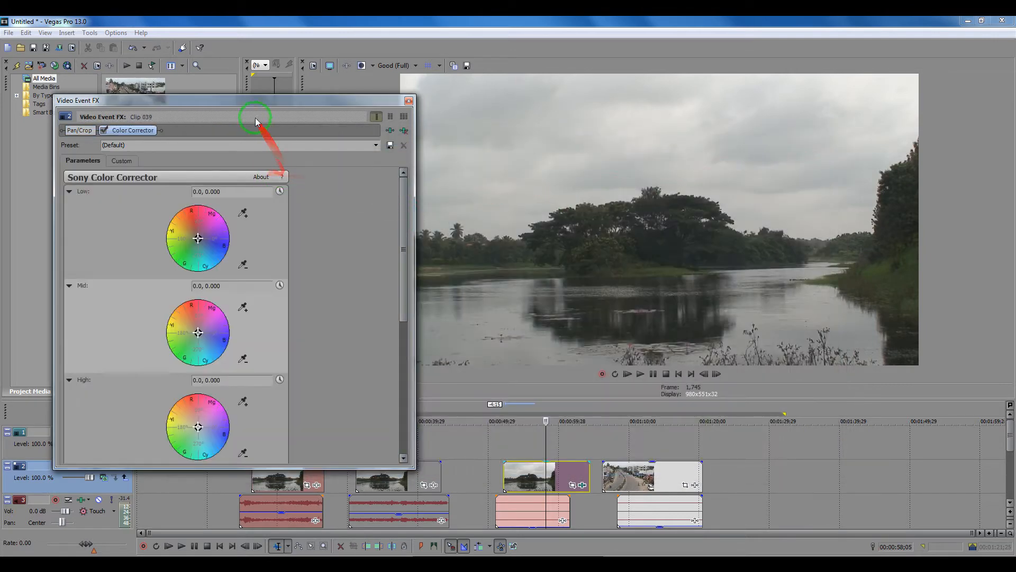
{"action": "left_click_drag", "start_coordinate": [254, 106], "coordinate": [233, 153]}
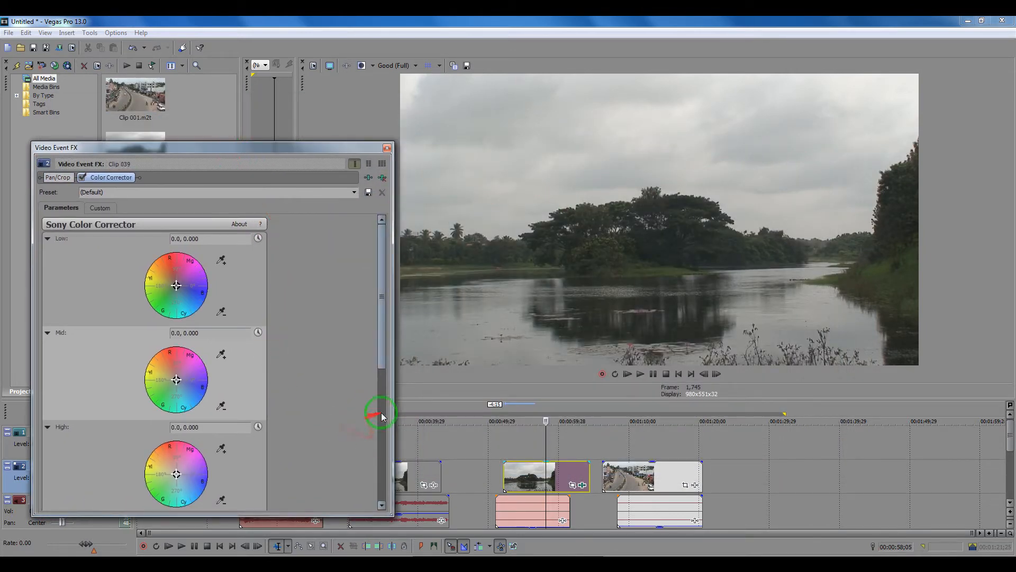
{"action": "left_click_drag", "start_coordinate": [394, 412], "coordinate": [442, 414]}
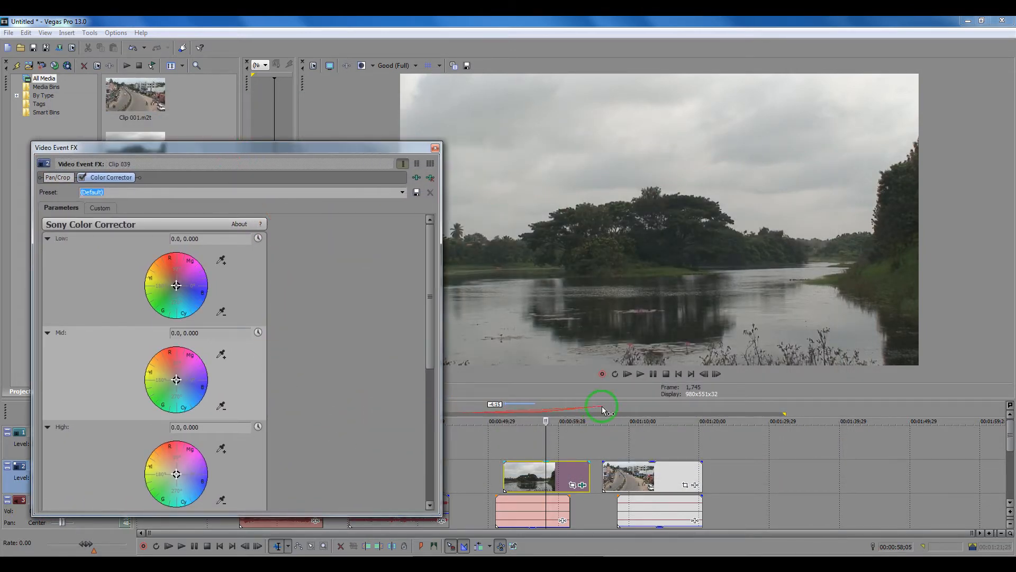
{"action": "left_click_drag", "start_coordinate": [617, 399], "coordinate": [628, 483]}
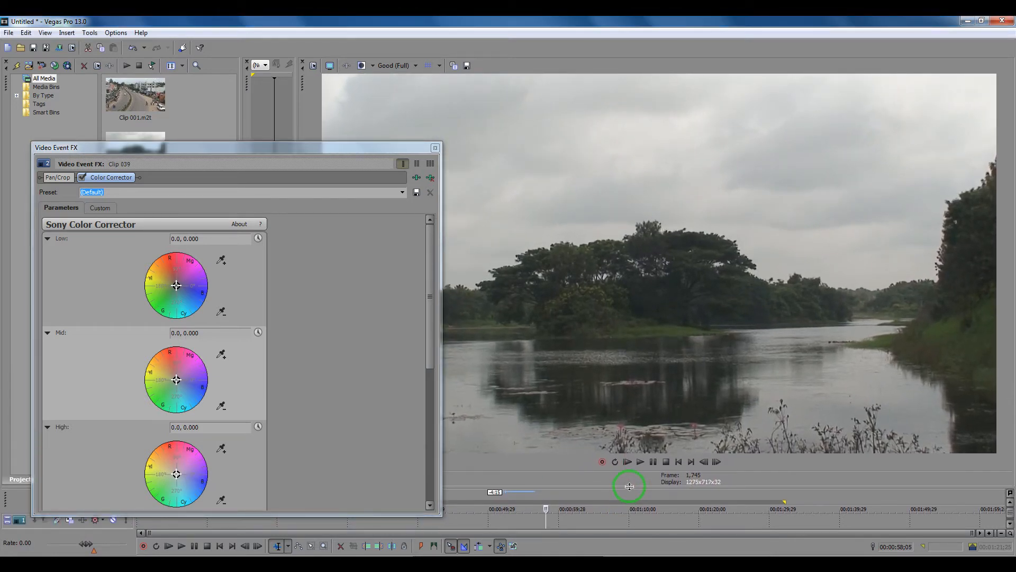
Tint the clip's shadows blue by setting the Color Corrector's Low wheel to about 305.15, 0.6505.
{"action": "mouse_move", "coordinate": [174, 291]}
{"action": "left_mouse_down"}
{"action": "mouse_move", "coordinate": [194, 265]}
{"action": "mouse_move", "coordinate": [182, 272]}
{"action": "mouse_move", "coordinate": [195, 277]}
{"action": "mouse_move", "coordinate": [185, 304]}
{"action": "left_mouse_up"}
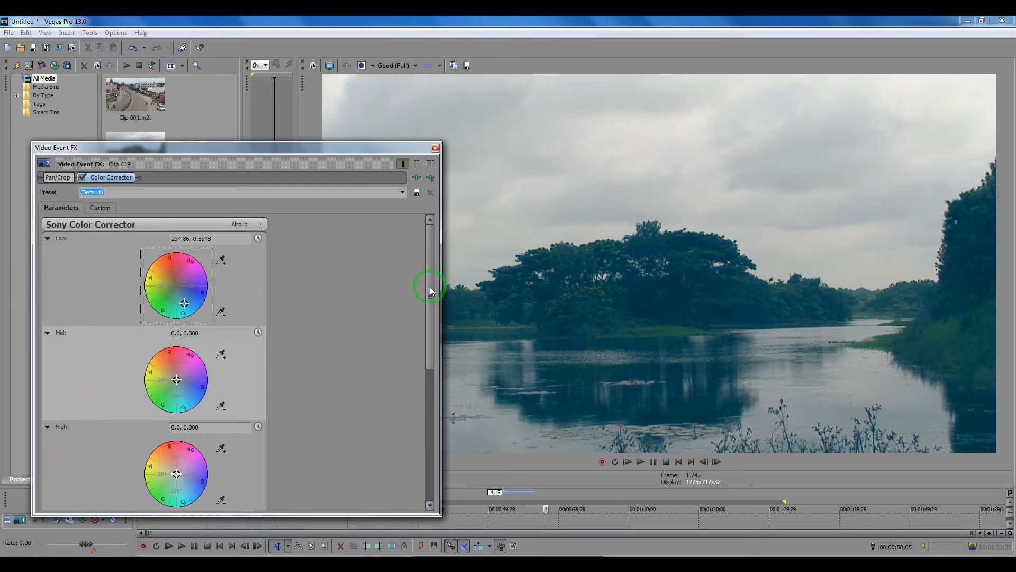
{"action": "mouse_move", "coordinate": [430, 287]}
{"action": "left_mouse_down"}
{"action": "mouse_move", "coordinate": [419, 366]}
{"action": "mouse_move", "coordinate": [420, 296]}
{"action": "left_mouse_up"}
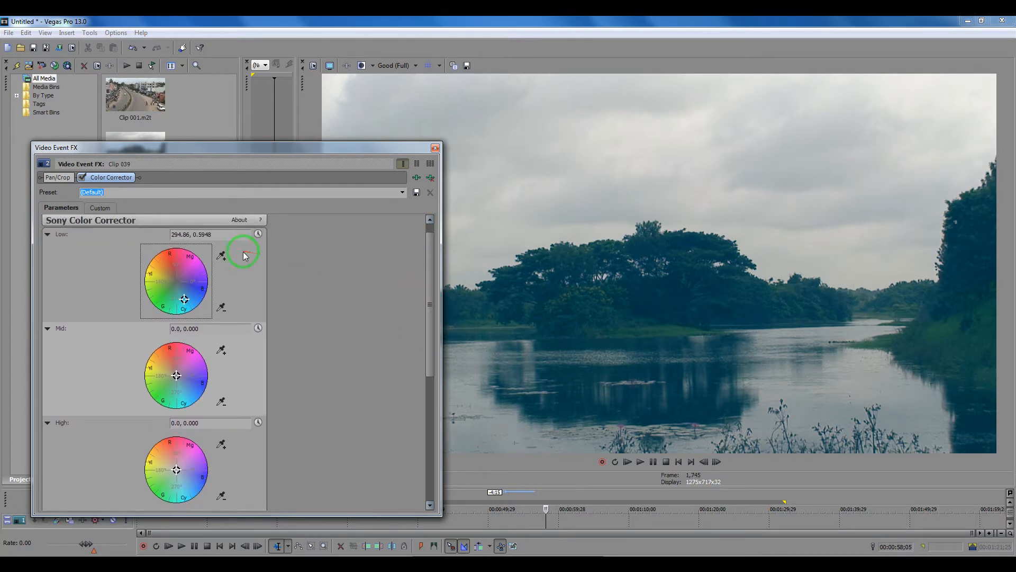
{"action": "left_click_drag", "start_coordinate": [245, 256], "coordinate": [211, 270]}
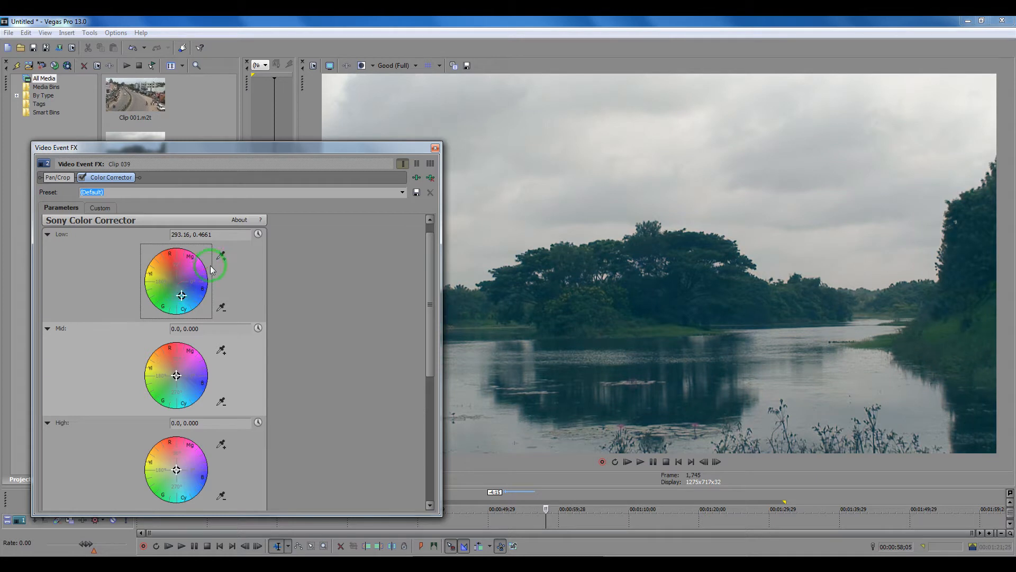
{"action": "left_click", "coordinate": [221, 256]}
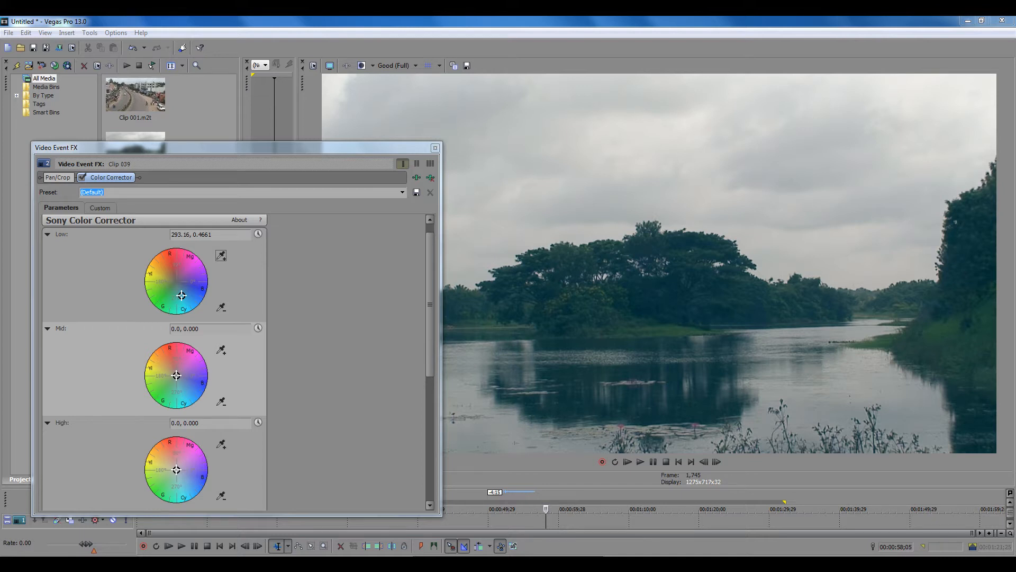
{"action": "left_click_drag", "start_coordinate": [182, 295], "coordinate": [187, 298]}
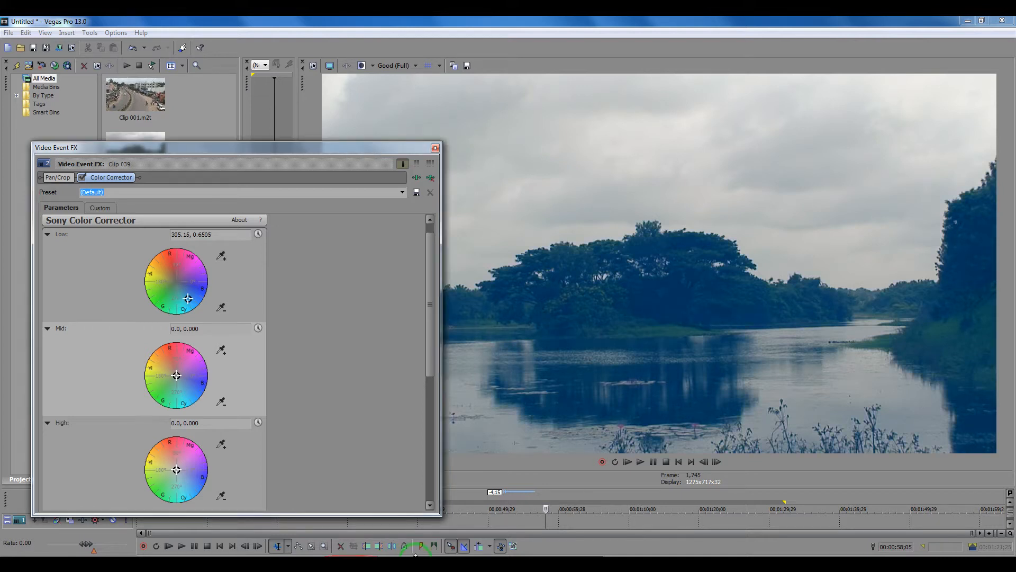
Sample the Low wheel's color from the road in the Clip 001 thumbnail using the eyedropper.
{"action": "left_click", "coordinate": [221, 255]}
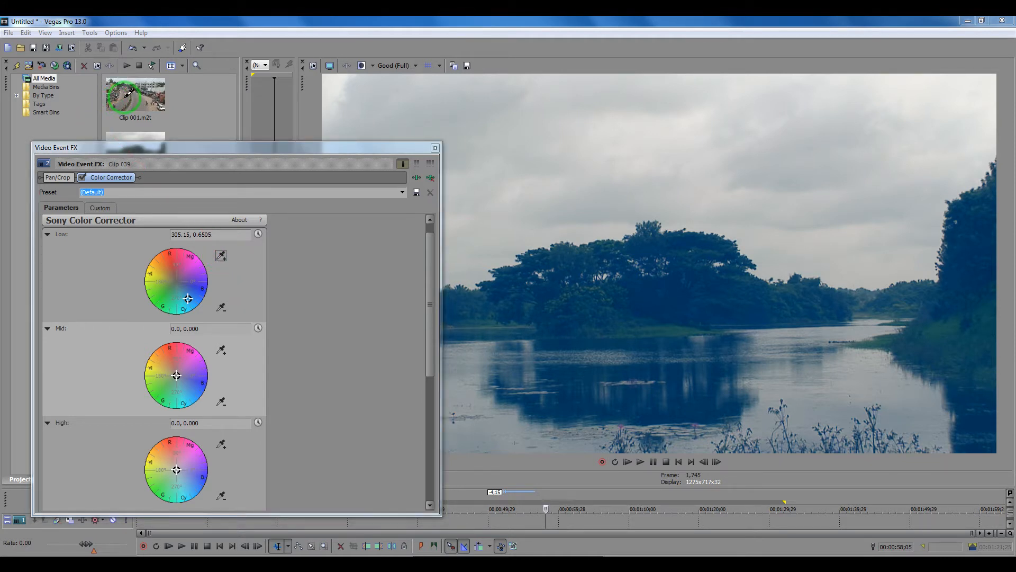
{"action": "left_click", "coordinate": [131, 99]}
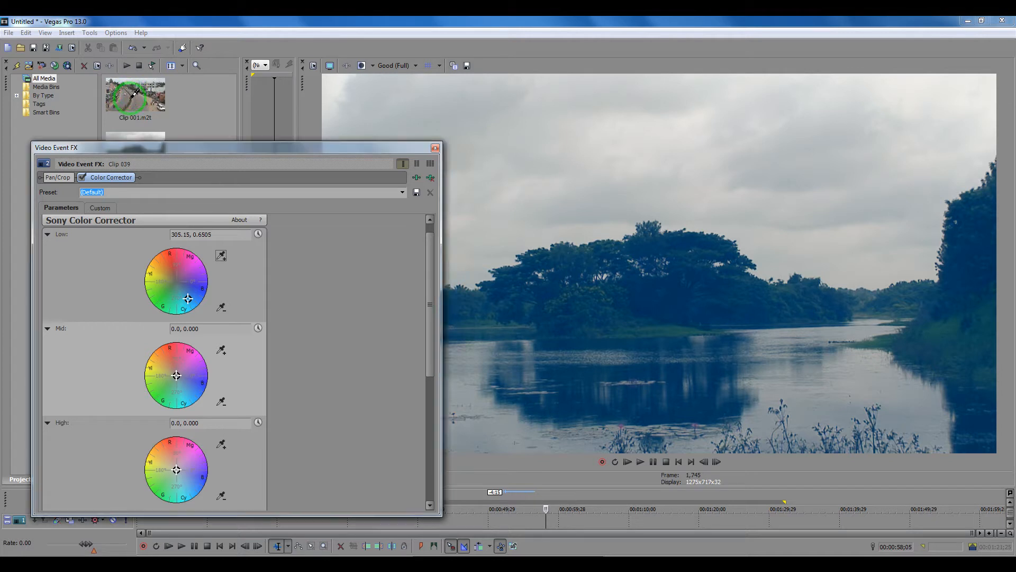
{"action": "left_click", "coordinate": [131, 98]}
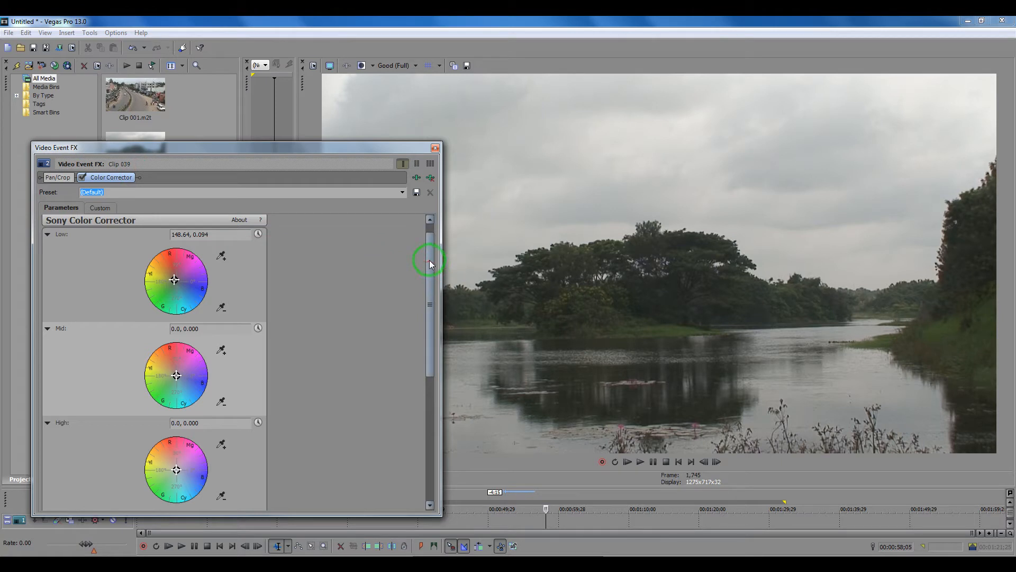
Set the Color Corrector's saturation to about 2.143, gamma to 0.952 and gain to 1.483.
{"action": "left_click_drag", "start_coordinate": [437, 268], "coordinate": [424, 408]}
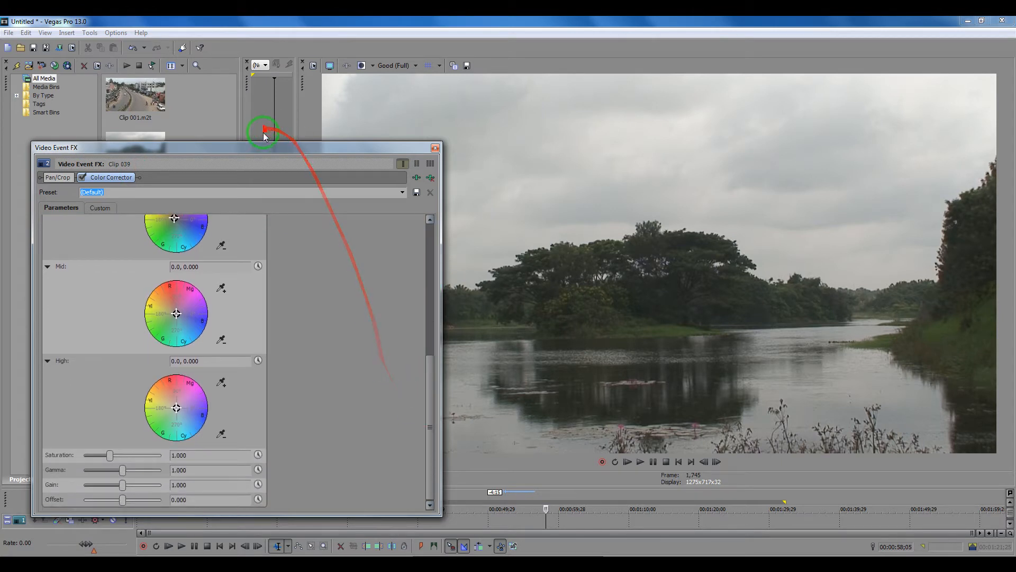
{"action": "left_click_drag", "start_coordinate": [263, 150], "coordinate": [247, 106]}
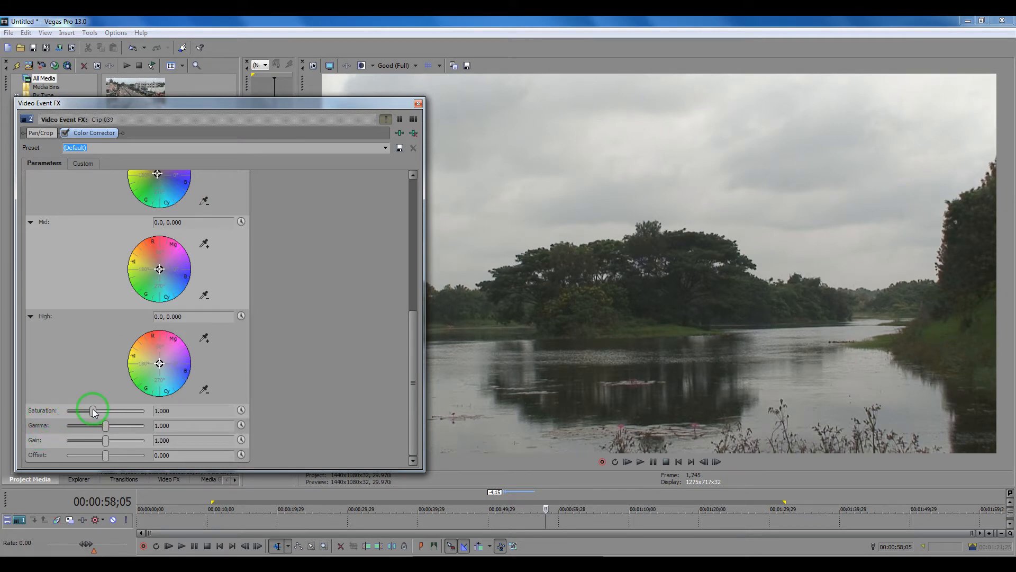
{"action": "left_click_drag", "start_coordinate": [94, 412], "coordinate": [122, 406]}
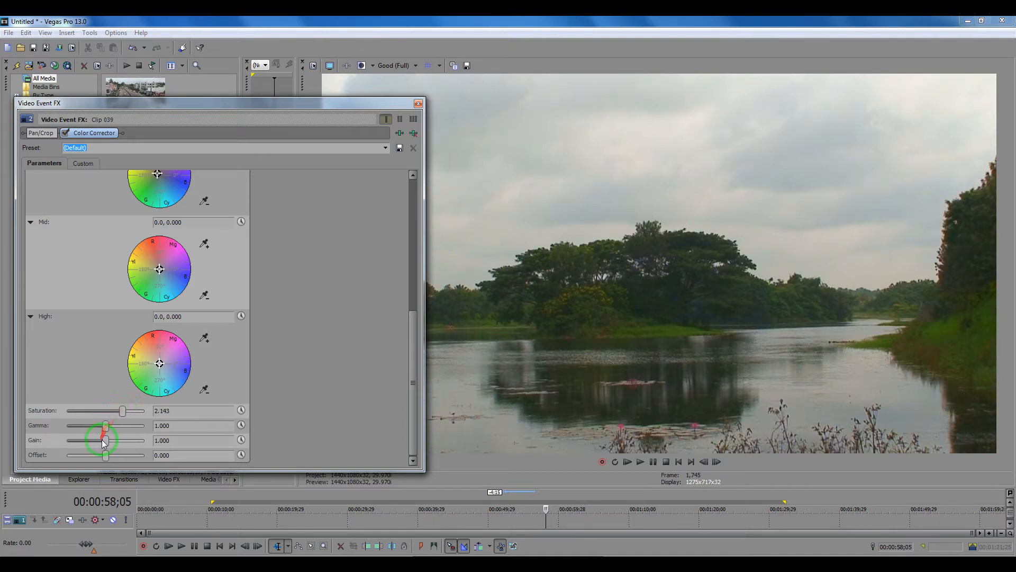
{"action": "mouse_move", "coordinate": [105, 443]}
{"action": "left_mouse_down"}
{"action": "mouse_move", "coordinate": [124, 439]}
{"action": "mouse_move", "coordinate": [104, 428]}
{"action": "left_mouse_up"}
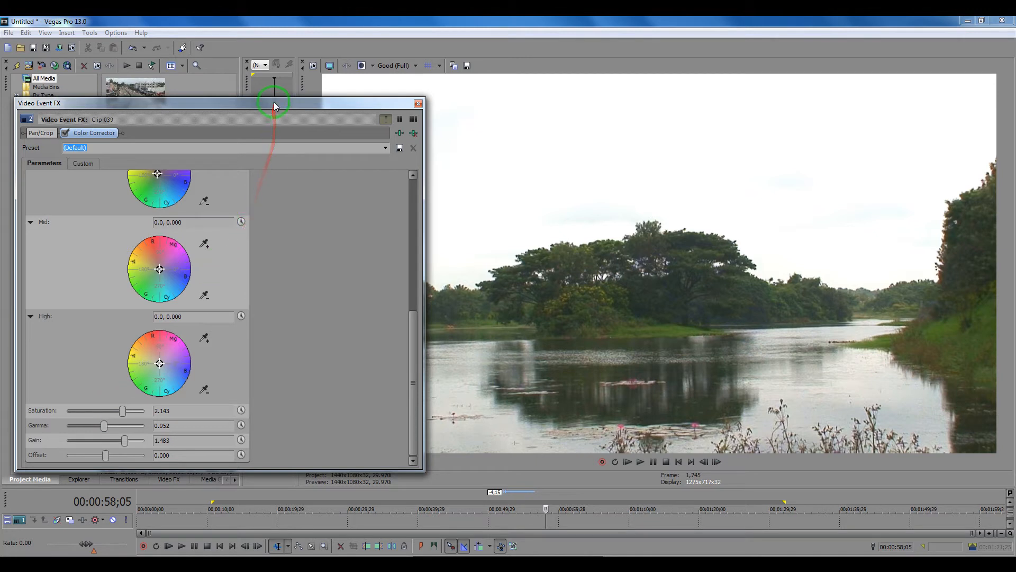
In the Color Corrector's custom view, set gamma to about 0.907, saturation to 1.555 and gain to about 1.630.
{"action": "left_click_drag", "start_coordinate": [274, 102], "coordinate": [311, 120]}
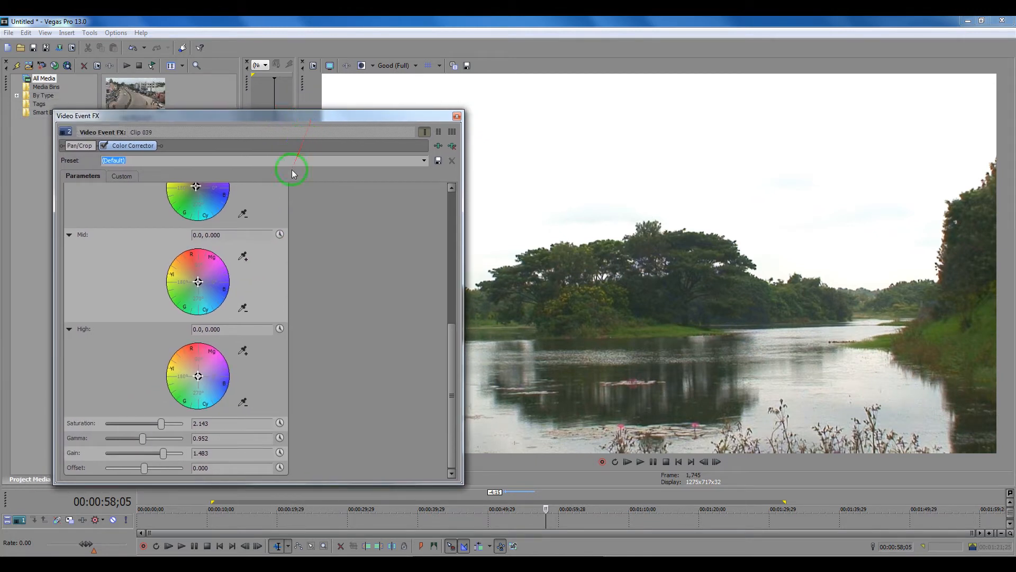
{"action": "left_click", "coordinate": [122, 176]}
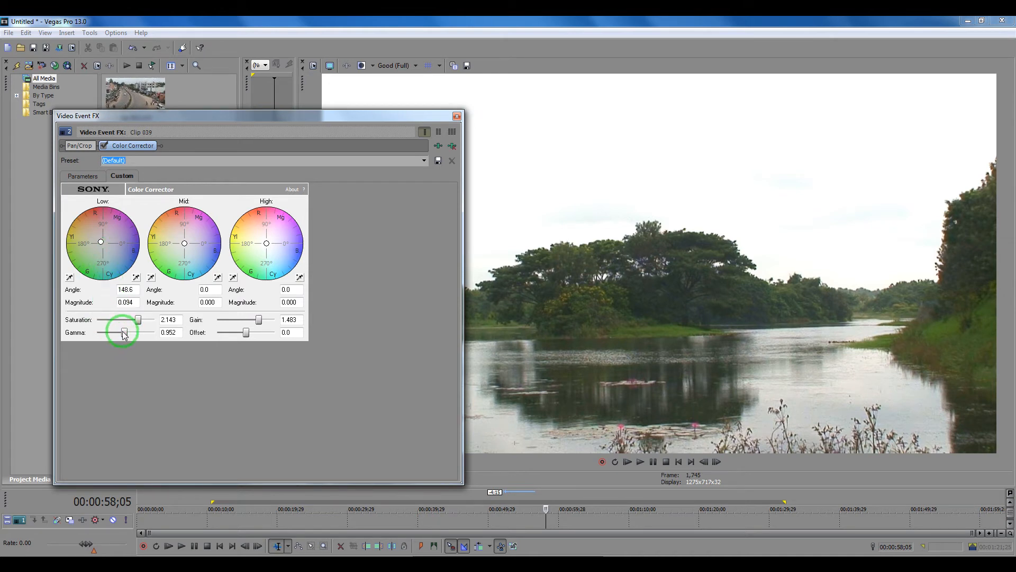
{"action": "left_click_drag", "start_coordinate": [124, 334], "coordinate": [128, 322]}
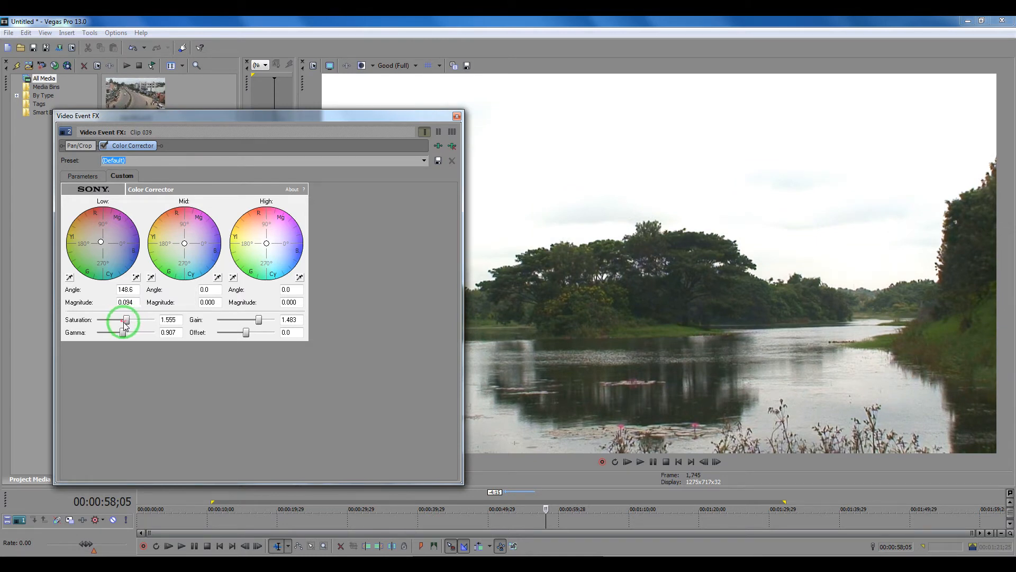
{"action": "mouse_move", "coordinate": [259, 319]}
{"action": "left_mouse_down"}
{"action": "mouse_move", "coordinate": [250, 321]}
{"action": "mouse_move", "coordinate": [267, 322]}
{"action": "left_mouse_up"}
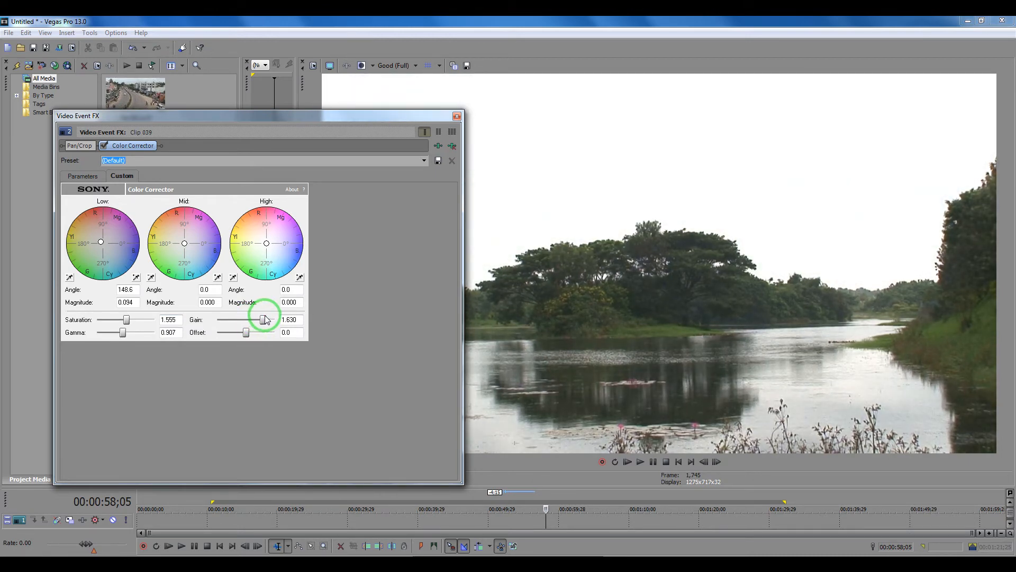
{"action": "left_click_drag", "start_coordinate": [265, 319], "coordinate": [266, 319]}
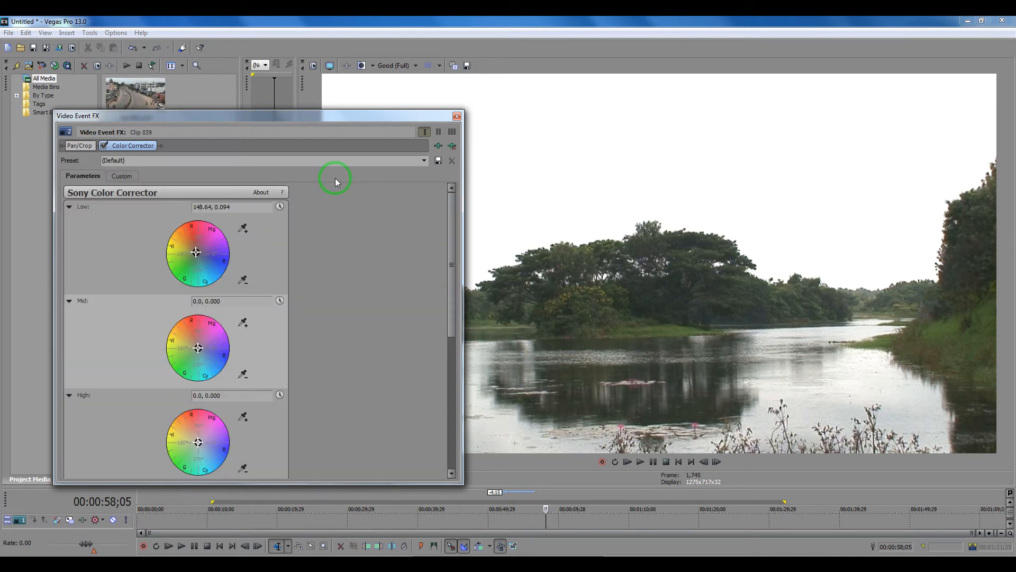
Add the Sony Brightness and Contrast effect to the event's effect chain after the Color Corrector.
{"action": "left_click", "coordinate": [435, 146]}
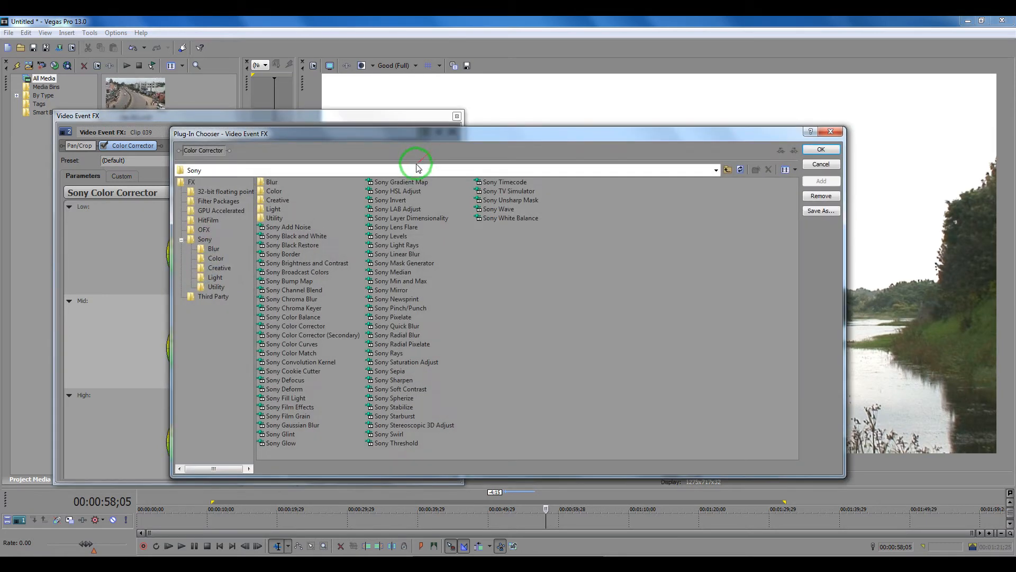
{"action": "left_click", "coordinate": [284, 264]}
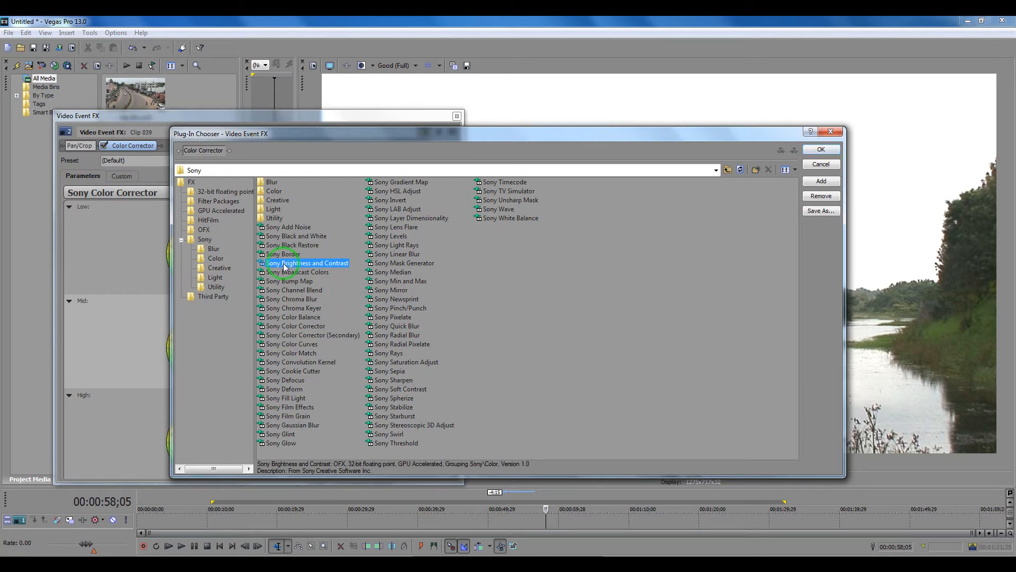
{"action": "left_click", "coordinate": [819, 181]}
{"action": "left_click", "coordinate": [821, 149]}
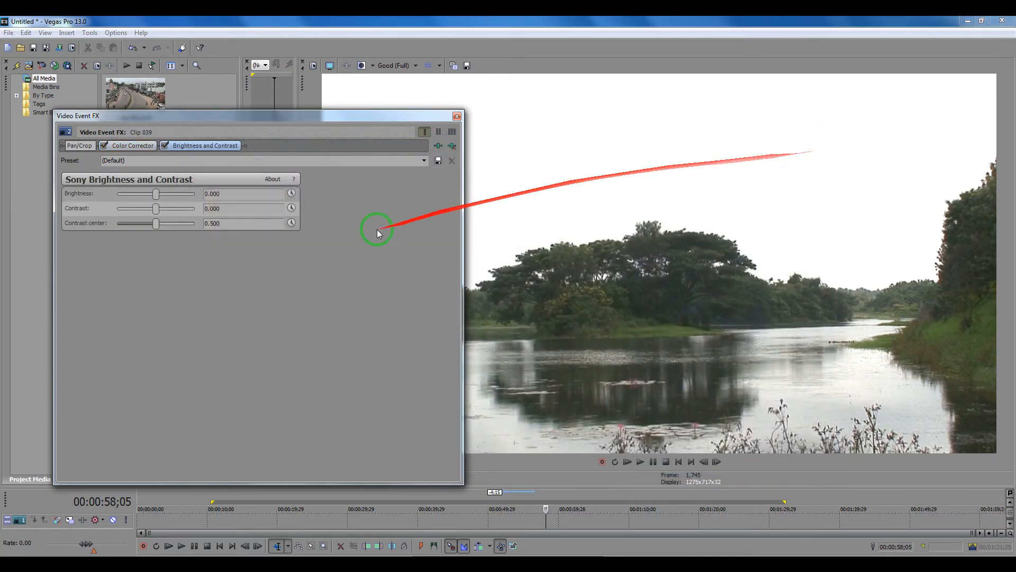
Set the effect's brightness to about -0.020, contrast to 0.102 and contrast center to 0.524.
{"action": "left_click_drag", "start_coordinate": [310, 115], "coordinate": [301, 122]}
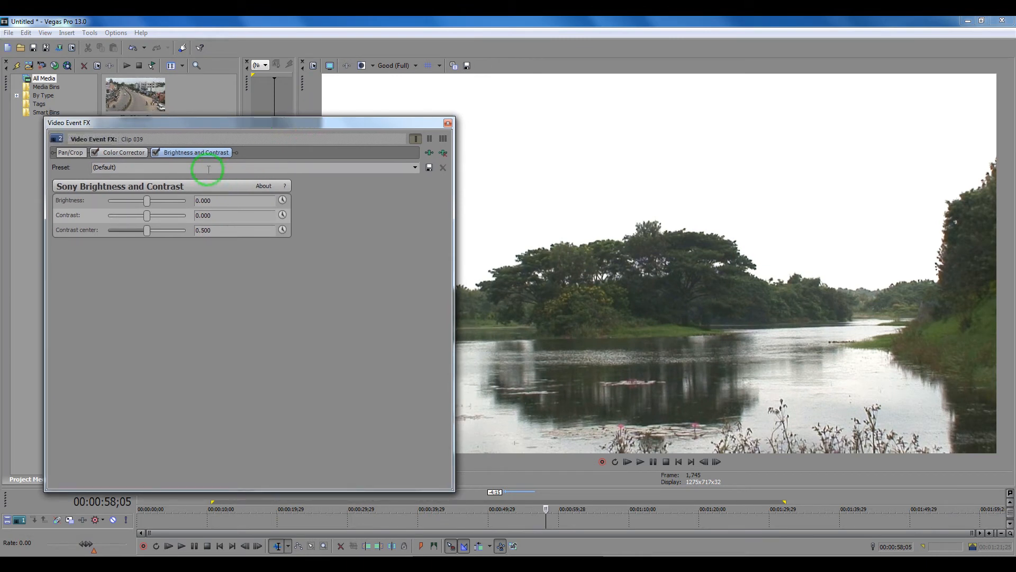
{"action": "left_click_drag", "start_coordinate": [191, 154], "coordinate": [116, 156]}
{"action": "left_click", "coordinate": [177, 155]}
{"action": "left_click_drag", "start_coordinate": [150, 204], "coordinate": [148, 231]}
{"action": "left_click", "coordinate": [148, 218]}
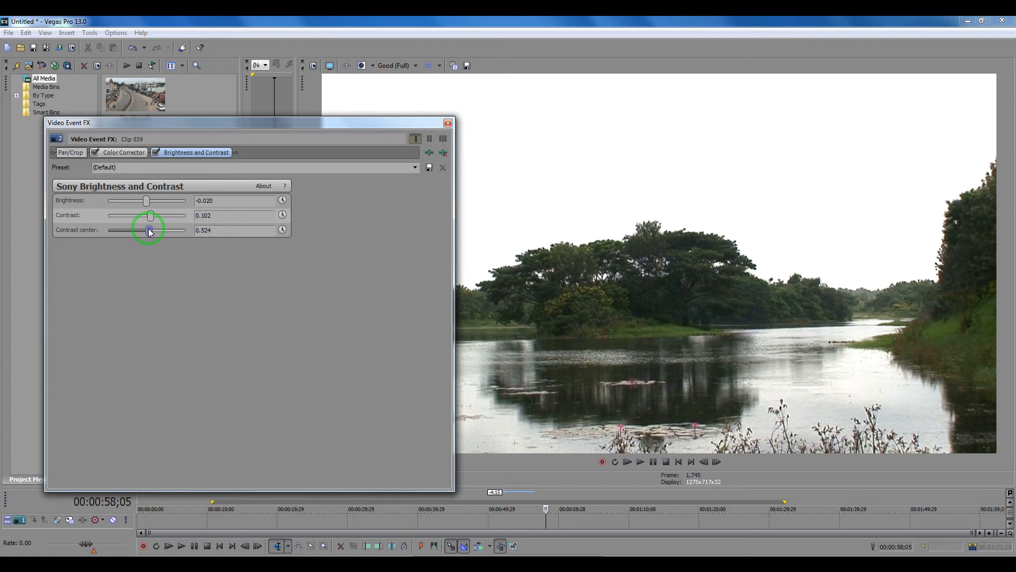
Turn on animation for the Brightness parameter and add a keyframe at 00:00:00;29.
{"action": "left_click", "coordinate": [283, 203]}
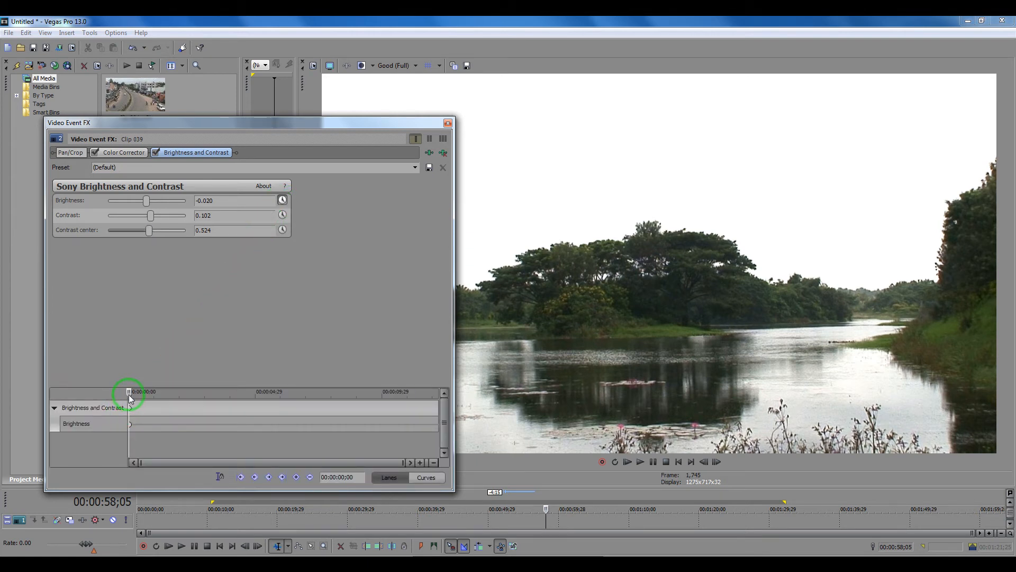
{"action": "mouse_move", "coordinate": [131, 398]}
{"action": "left_mouse_down"}
{"action": "mouse_move", "coordinate": [154, 391]}
{"action": "mouse_move", "coordinate": [118, 393]}
{"action": "left_mouse_up"}
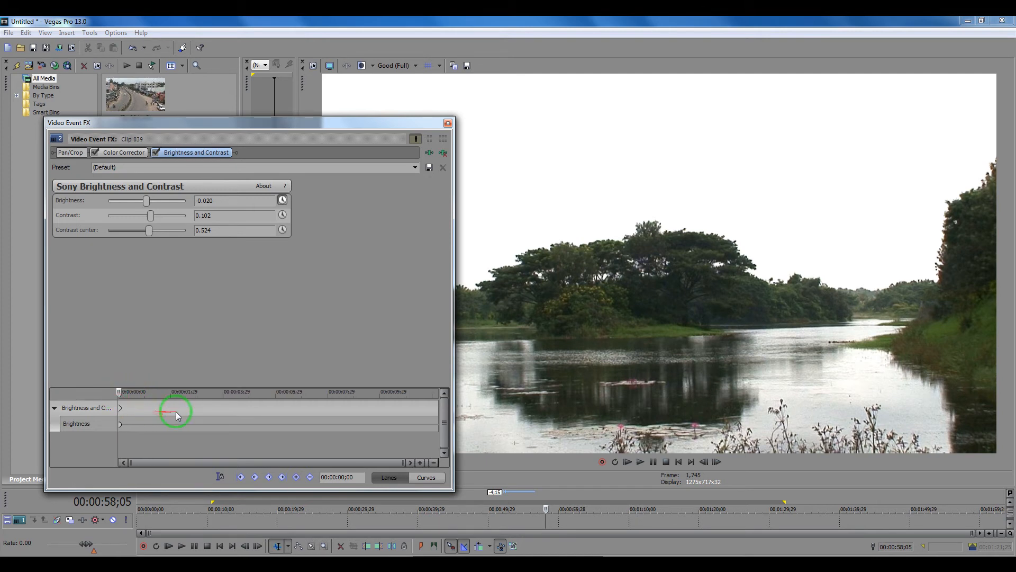
{"action": "left_click", "coordinate": [145, 408]}
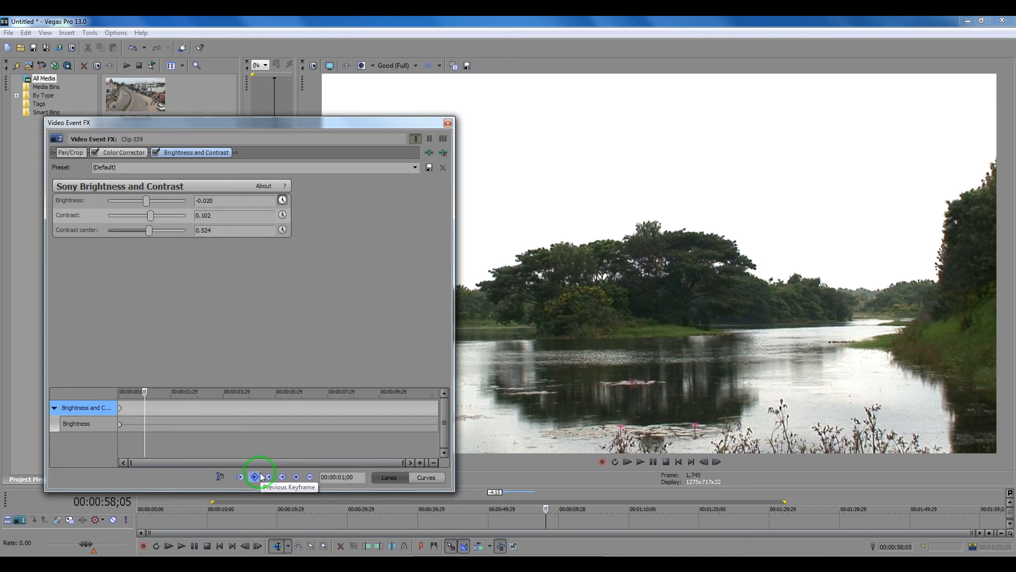
{"action": "left_click", "coordinate": [298, 477]}
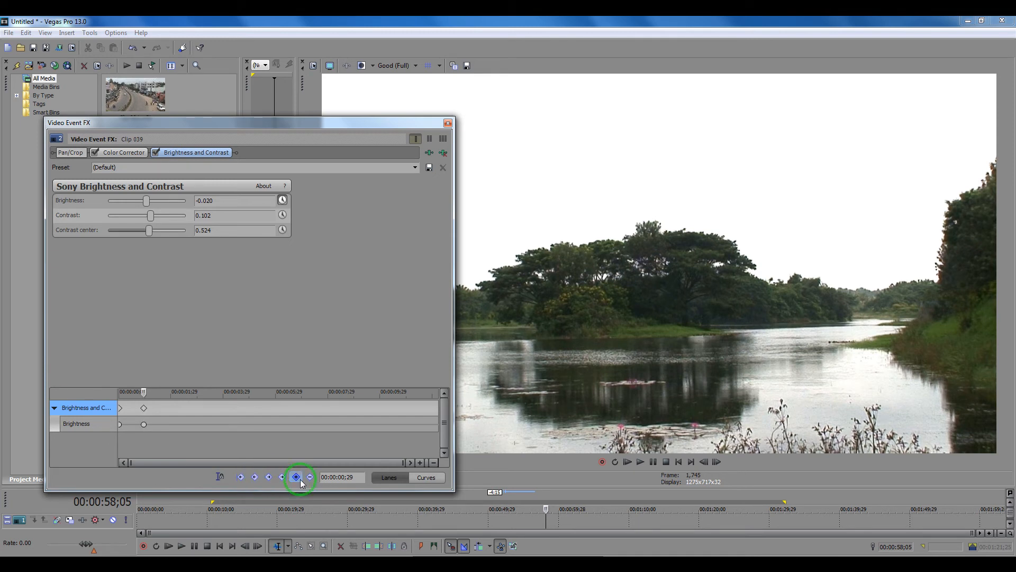
Add another brightness keyframe at 00:00:02;07 in the effect's keyframe timeline.
{"action": "left_click", "coordinate": [144, 392]}
{"action": "left_click_drag", "start_coordinate": [144, 392], "coordinate": [176, 393]}
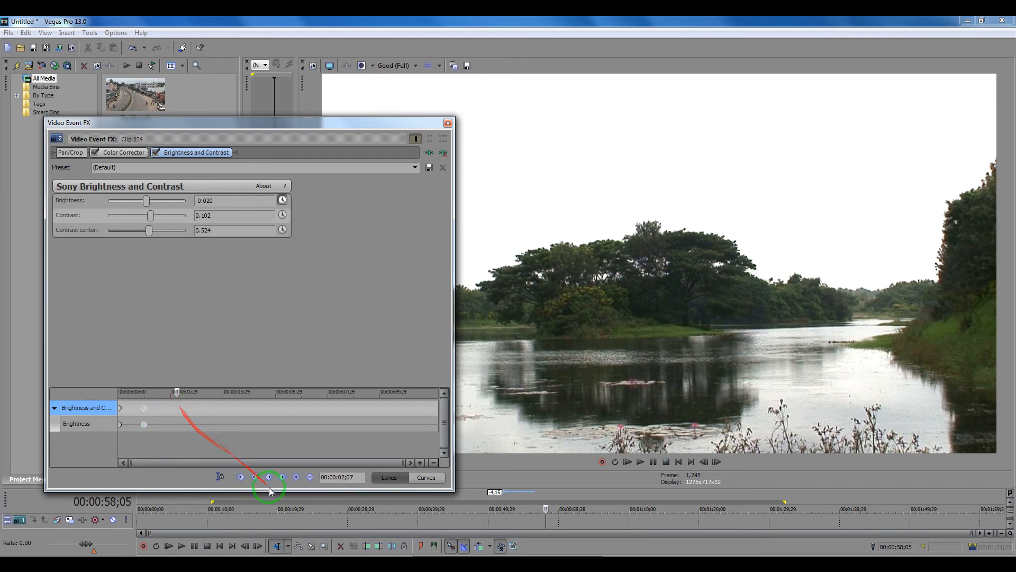
{"action": "left_click", "coordinate": [297, 478]}
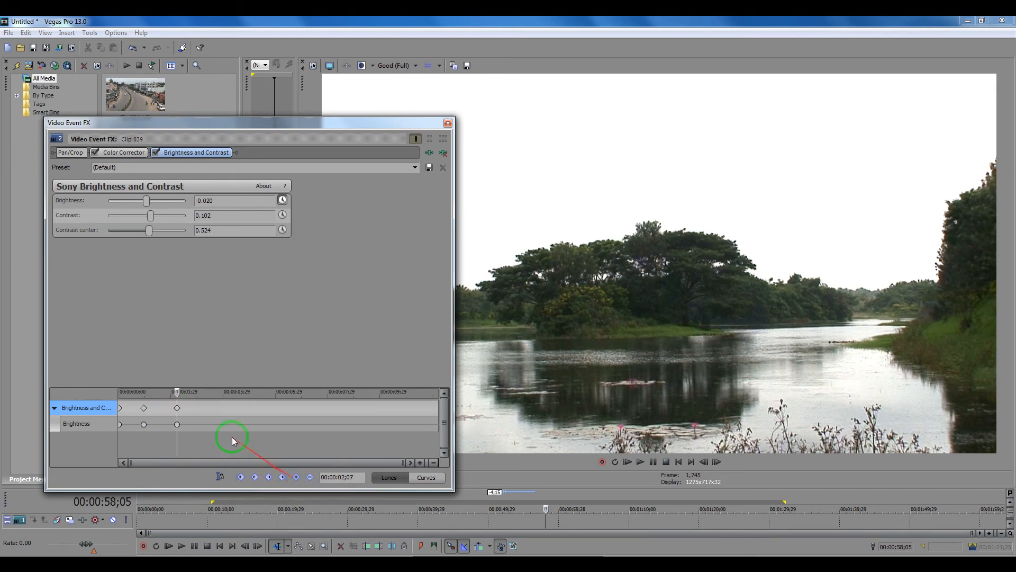
Add a brightness keyframe at 00:00:03;23 in the effect's keyframe timeline and set its brightness to about 0.320.
{"action": "left_click", "coordinate": [177, 408]}
{"action": "left_click_drag", "start_coordinate": [177, 392], "coordinate": [200, 392]}
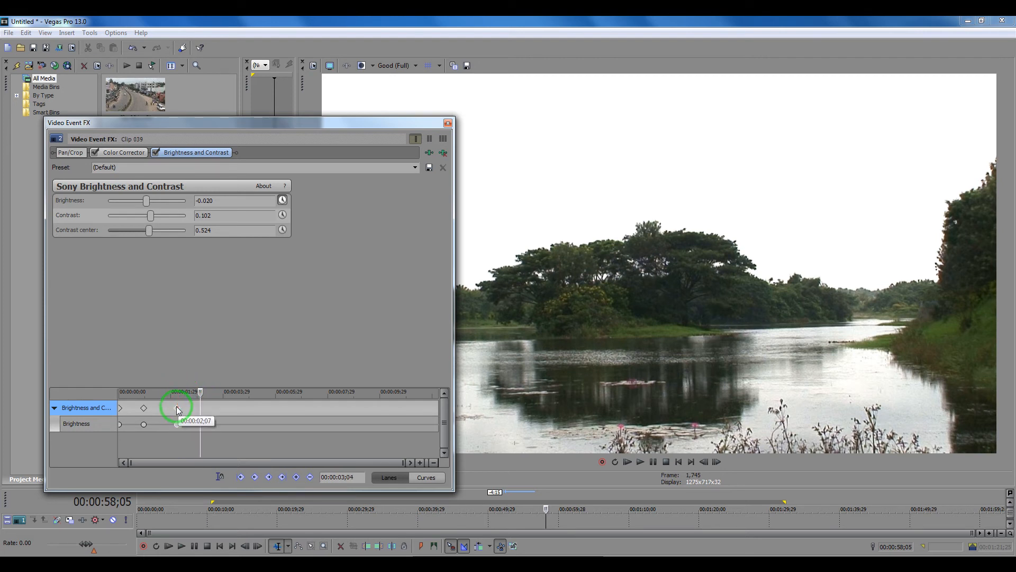
{"action": "left_click", "coordinate": [177, 394]}
{"action": "left_click_drag", "start_coordinate": [178, 394], "coordinate": [144, 390]}
{"action": "left_click_drag", "start_coordinate": [144, 393], "coordinate": [218, 396]}
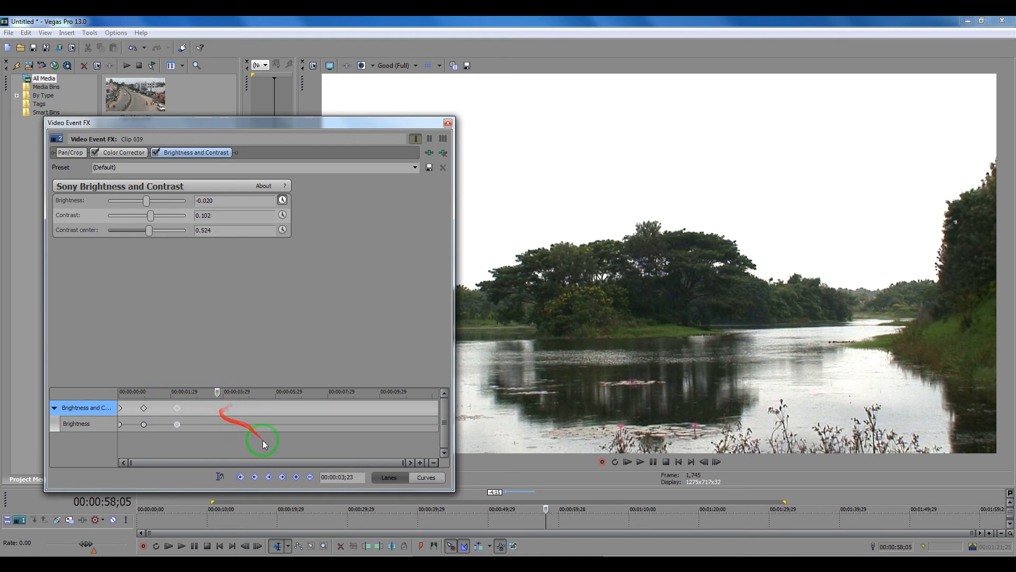
{"action": "left_click", "coordinate": [296, 476]}
{"action": "left_click", "coordinate": [212, 417]}
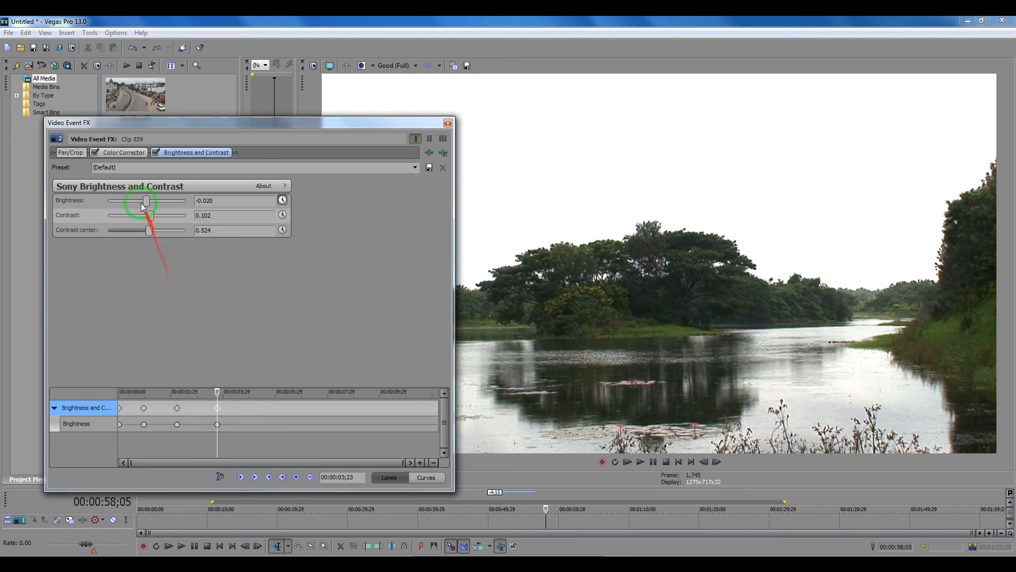
{"action": "left_click_drag", "start_coordinate": [147, 201], "coordinate": [160, 199]}
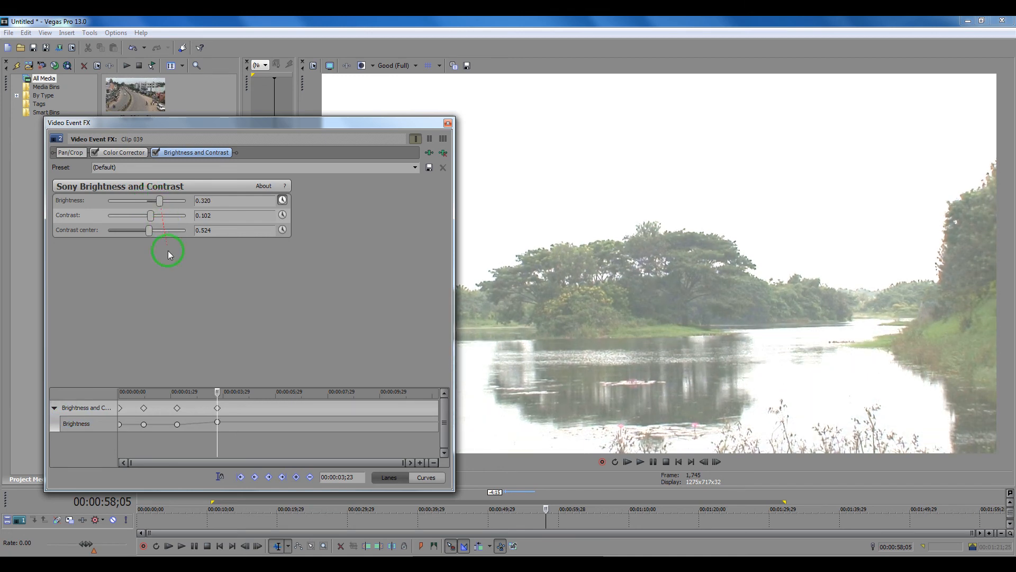
Add a brightness keyframe at 00:00:05;05 with brightness about -0.361, and close the event effects window.
{"action": "left_click", "coordinate": [219, 392]}
{"action": "left_click_drag", "start_coordinate": [219, 393], "coordinate": [254, 392]}
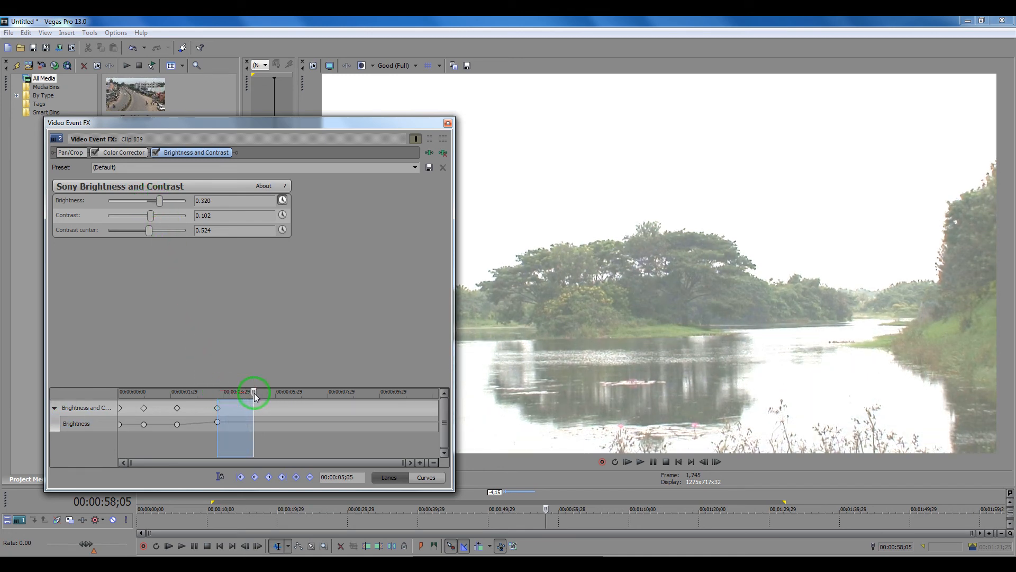
{"action": "left_click", "coordinate": [296, 477]}
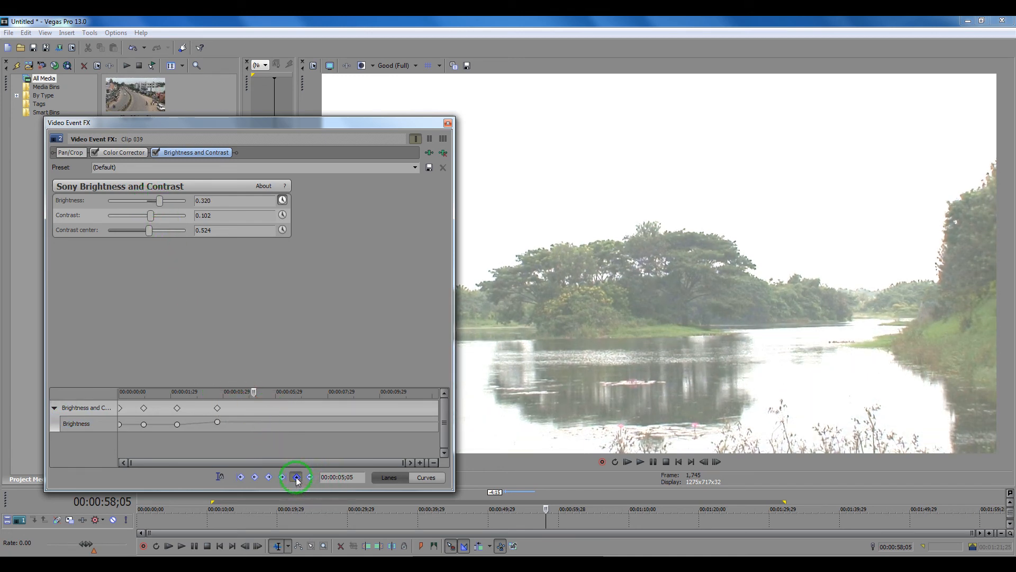
{"action": "left_click", "coordinate": [252, 408]}
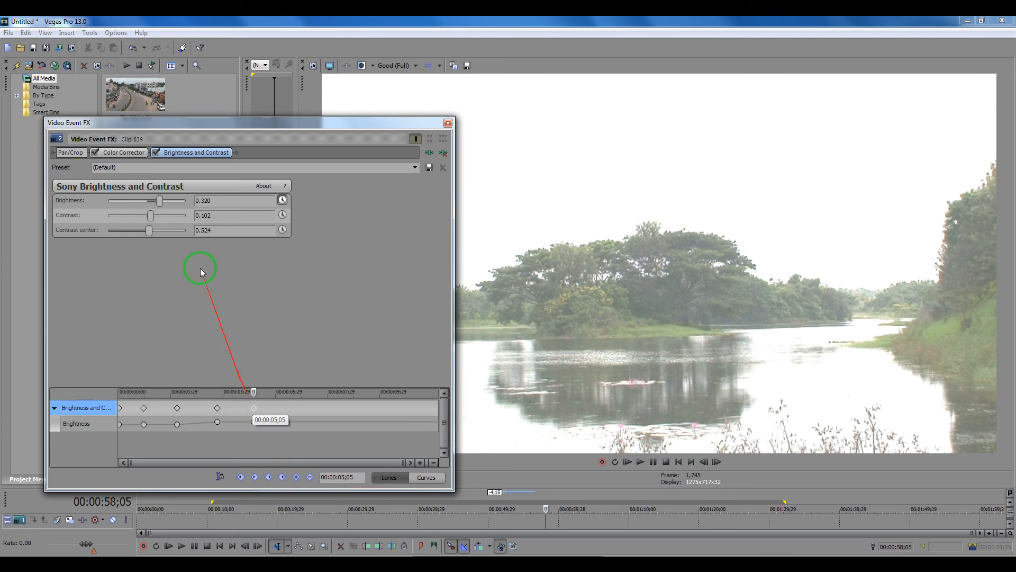
{"action": "left_click_drag", "start_coordinate": [159, 200], "coordinate": [132, 207]}
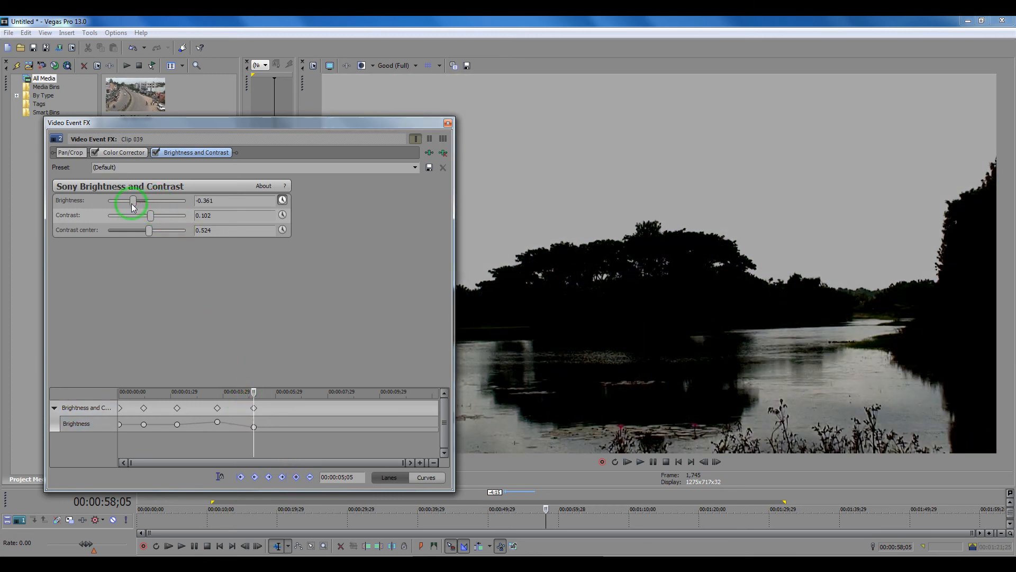
{"action": "left_click", "coordinate": [447, 124]}
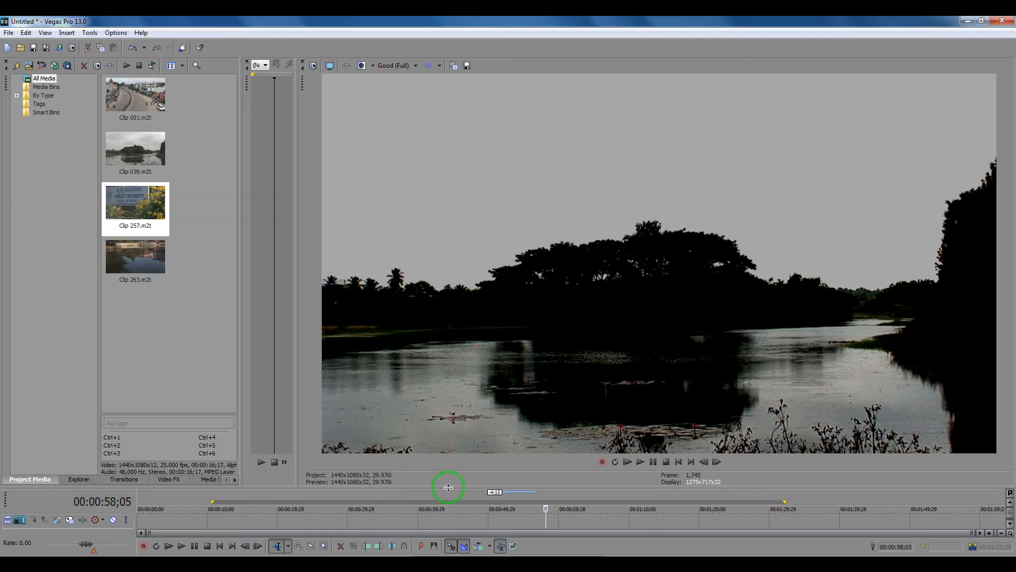
Enlarge the track area and play the lake clip from near its start to preview the brightness animation.
{"action": "left_click_drag", "start_coordinate": [448, 487], "coordinate": [423, 357]}
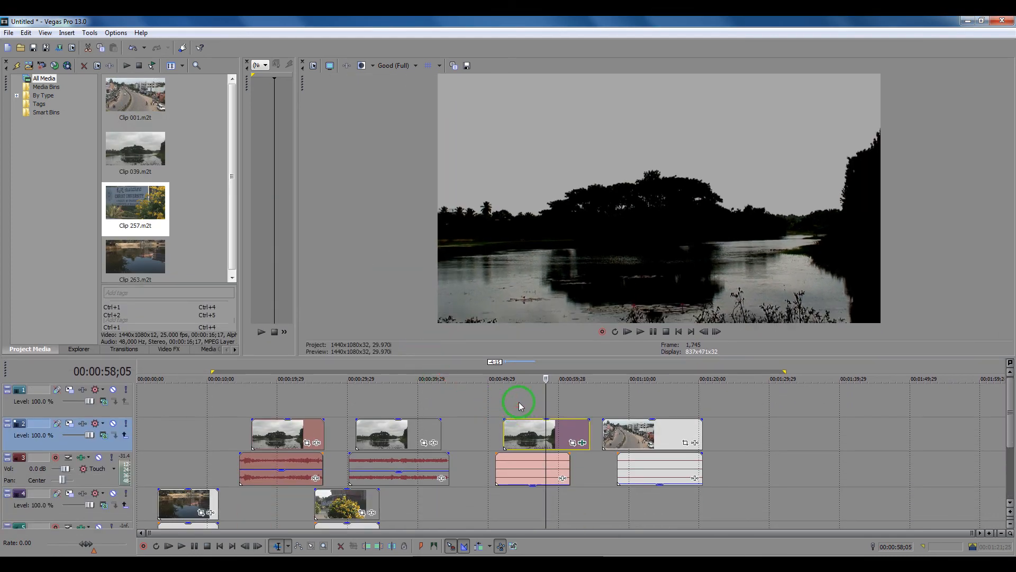
{"action": "left_click", "coordinate": [519, 406]}
{"action": "key", "text": "space"}
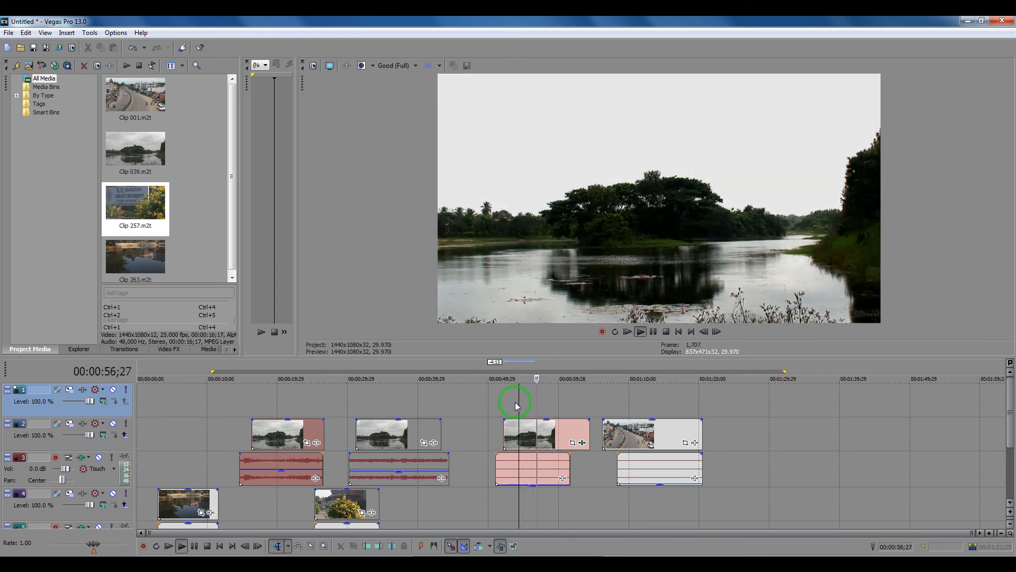
{"action": "key", "text": "Return"}
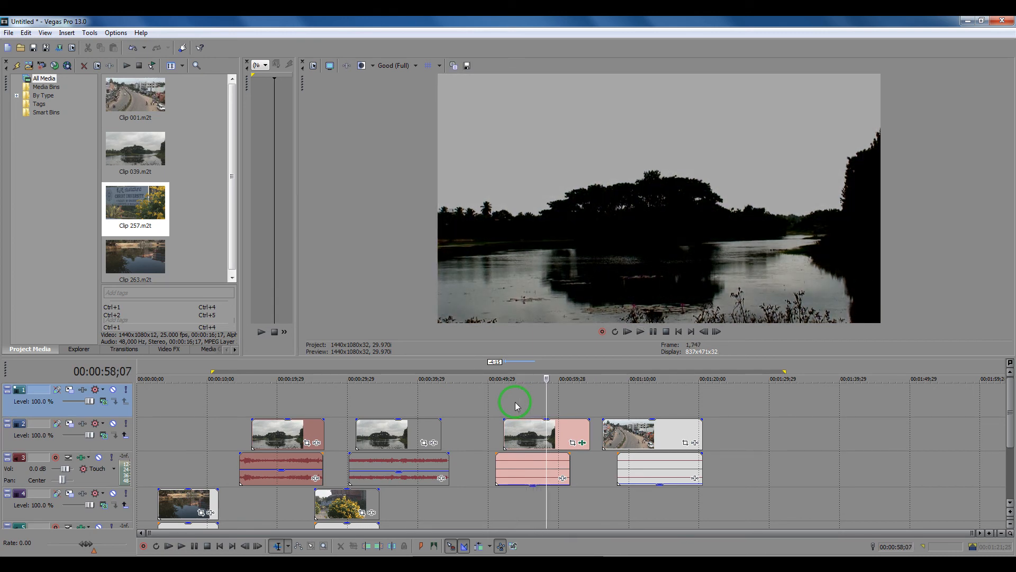